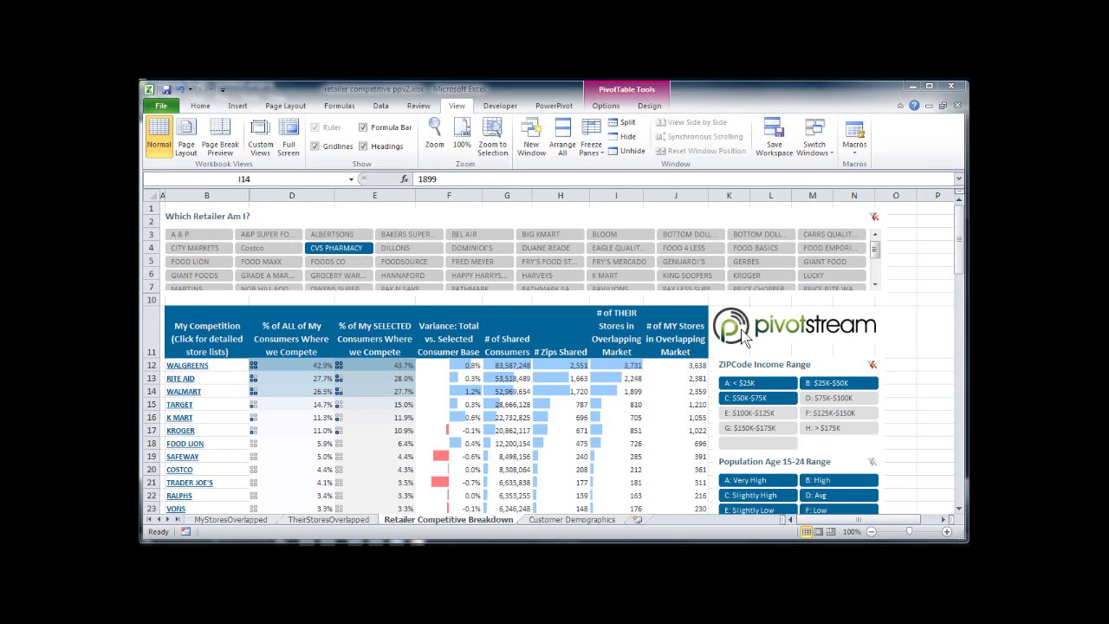
# Step: Select Costco in the retailer slicer and Very High, High and Slightly High in the age 15-24 slicer
pyautogui.click(263, 251)
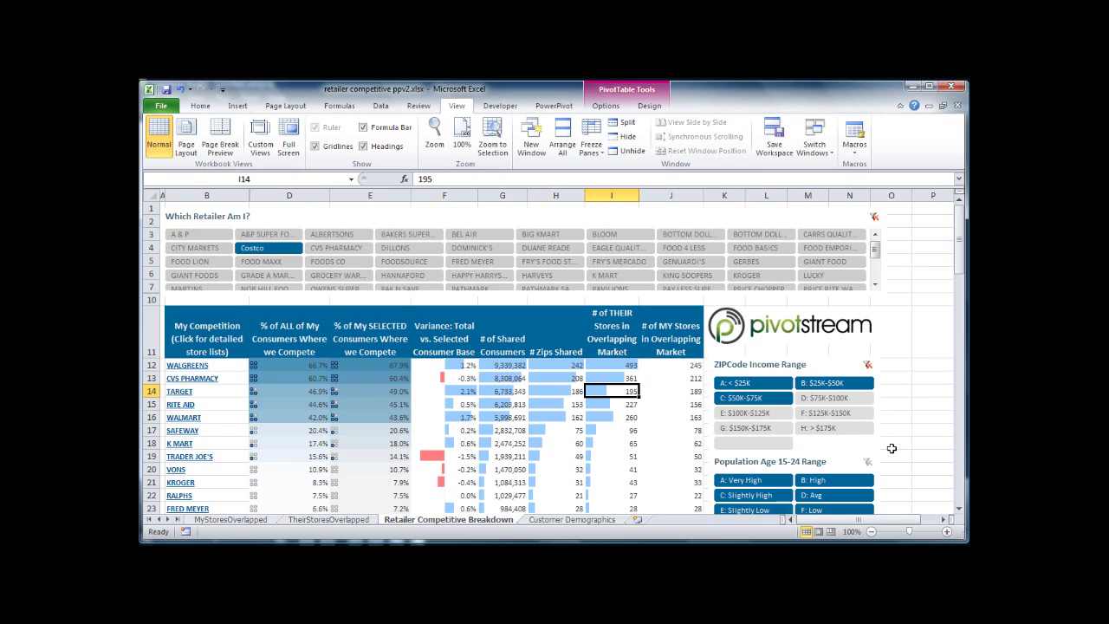
pyautogui.click(750, 481)
pyautogui.keyDown('shift'); pyautogui.click(750, 494); pyautogui.keyUp('shift')
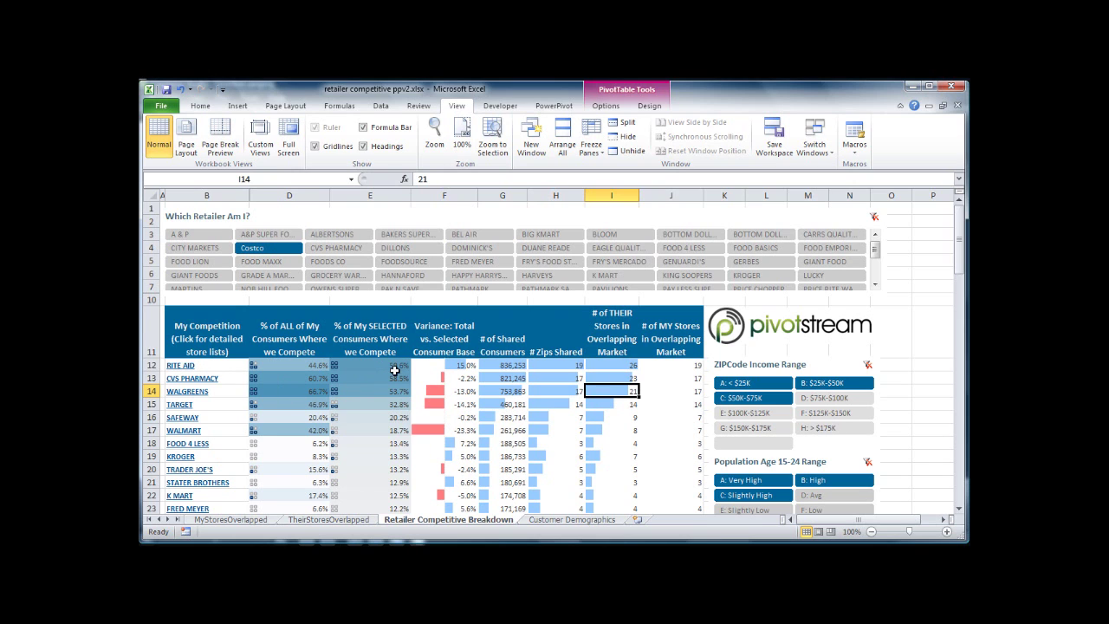
pyautogui.hotkey('alt', 'Tab')
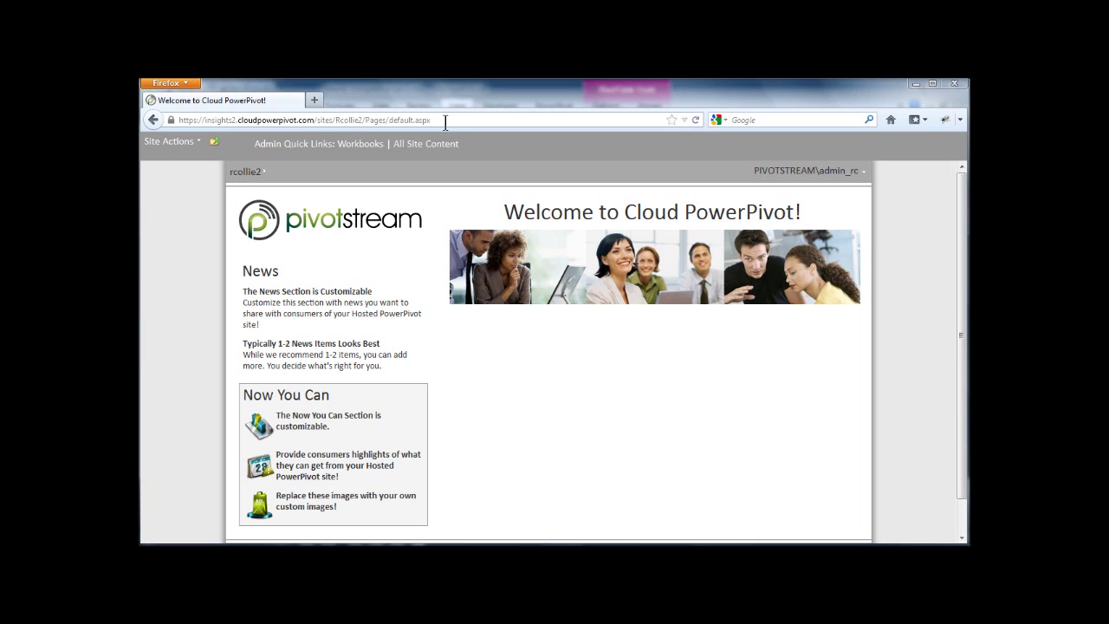
# Step: Select the site name in the Cloud PowerPivot welcome page's URL
pyautogui.click(350, 119)
pyautogui.doubleClick(350, 119)
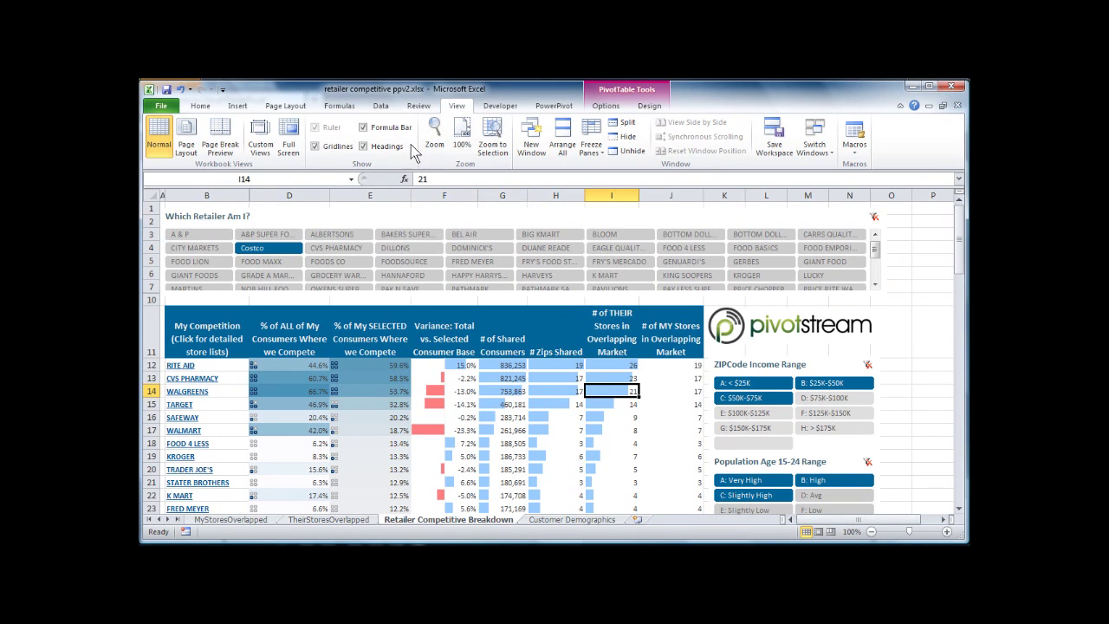
# Step: Turn off Headings and Gridlines on the View tab and save the workbook
pyautogui.click(363, 145)
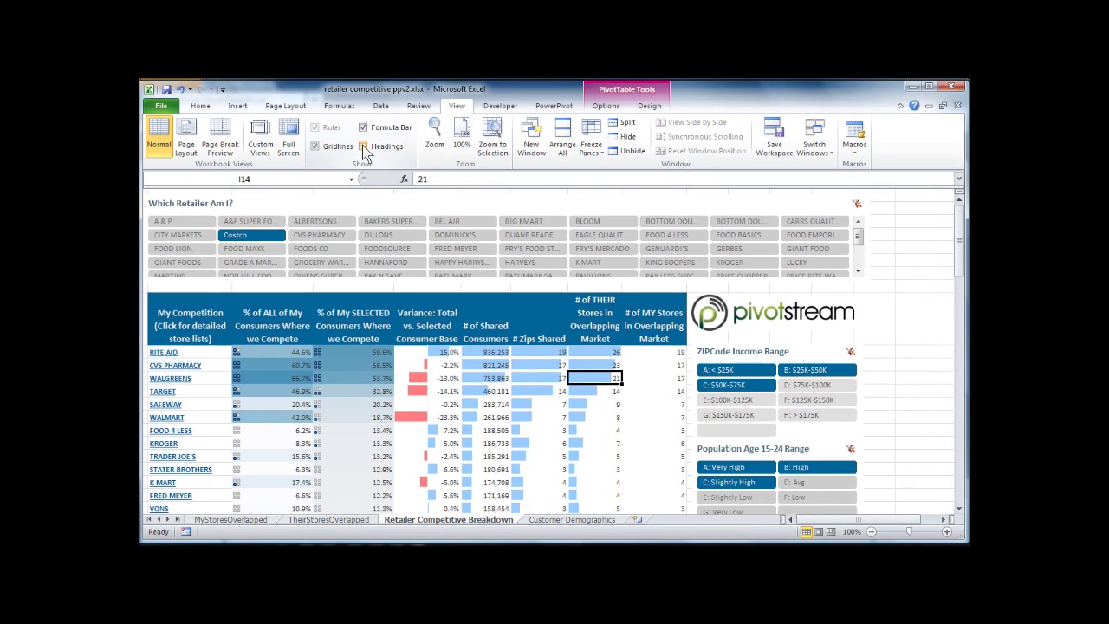
pyautogui.click(315, 147)
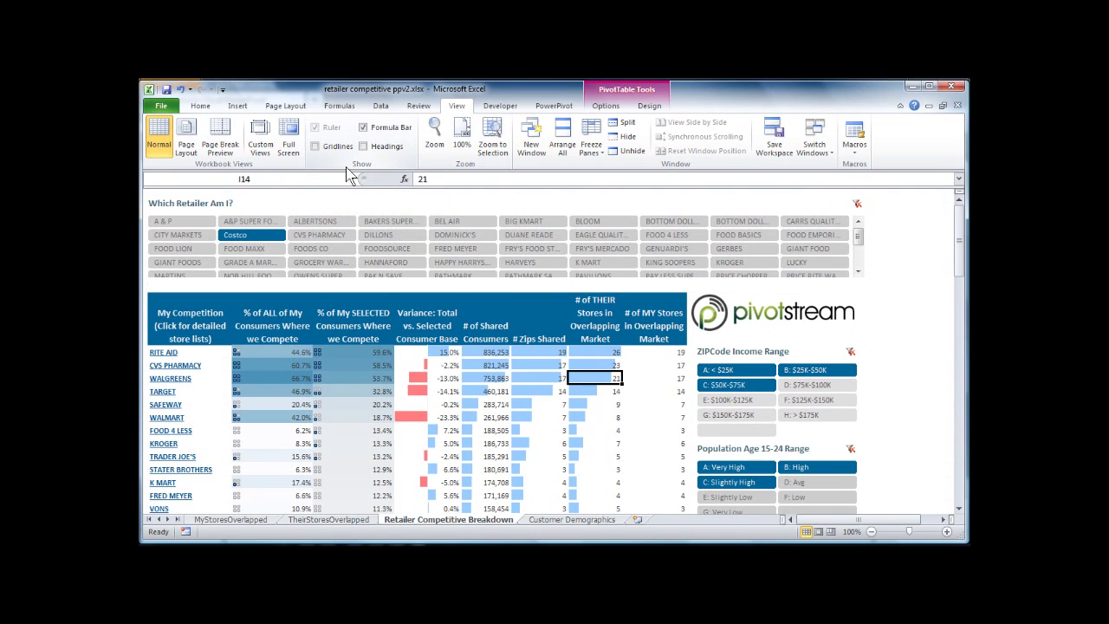
pyautogui.click(167, 89)
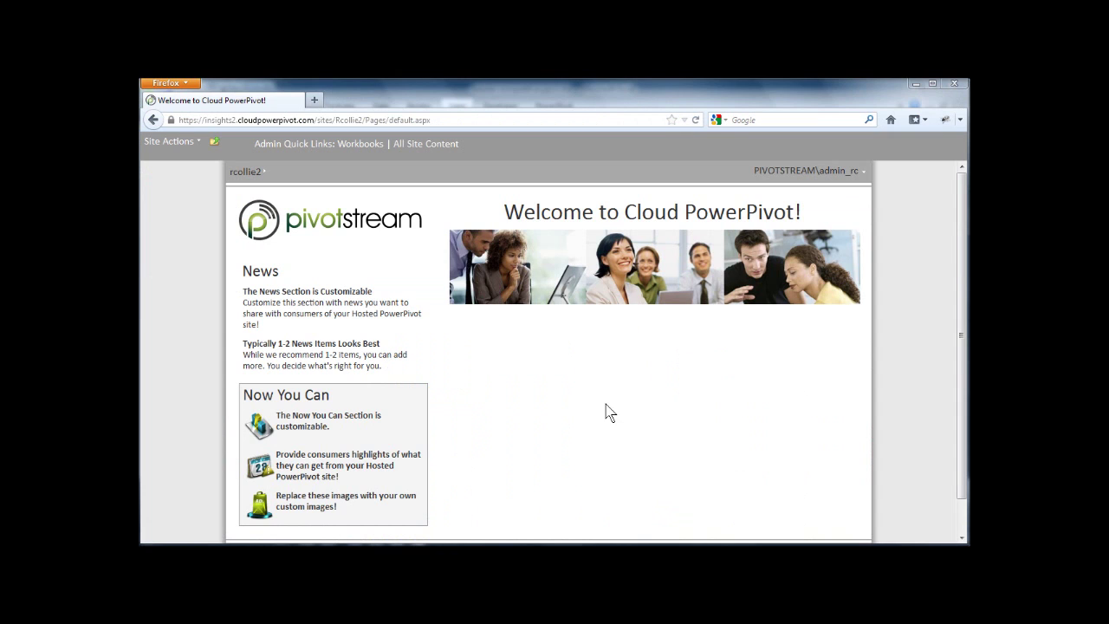
# Step: Add retailer competitive ppv2.xlsx as a new document in the Workbooks library and upload it
pyautogui.click(357, 149)
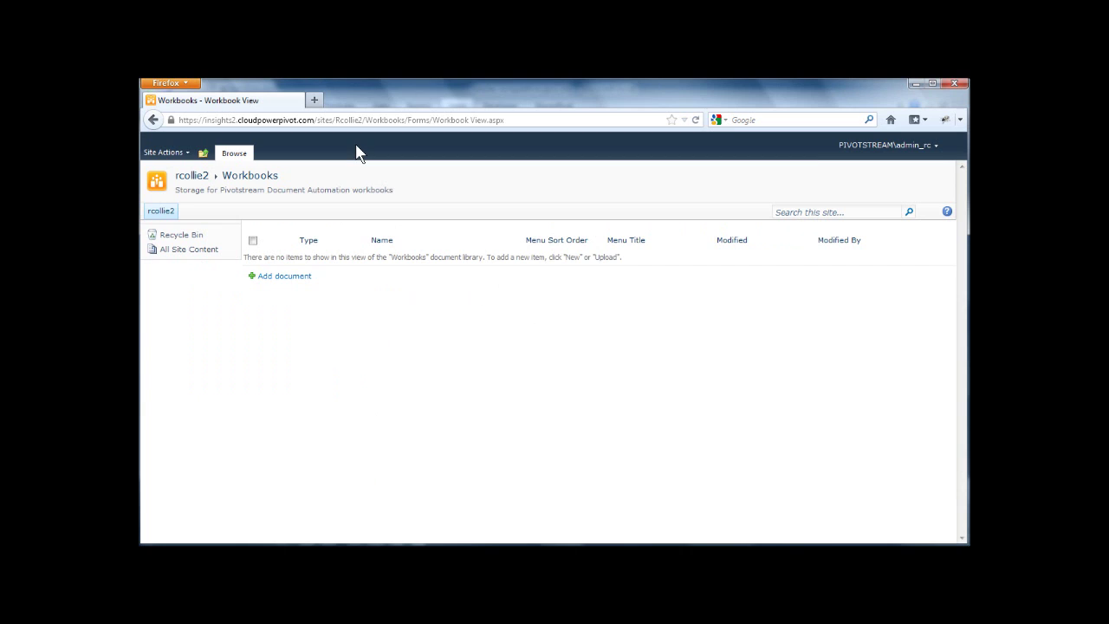
pyautogui.click(271, 277)
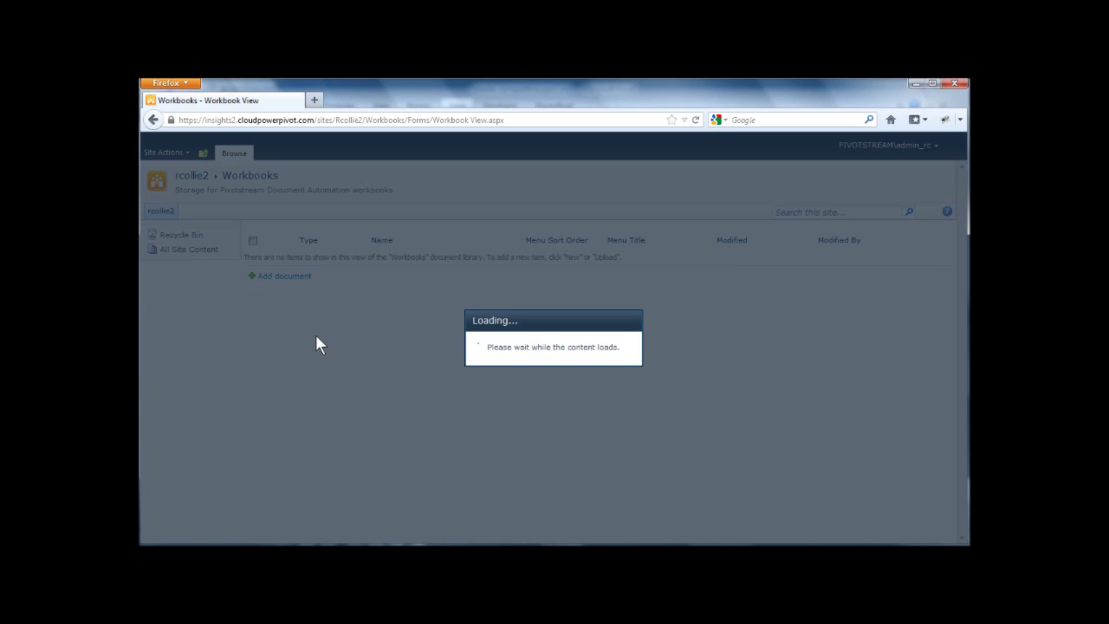
pyautogui.click(680, 321)
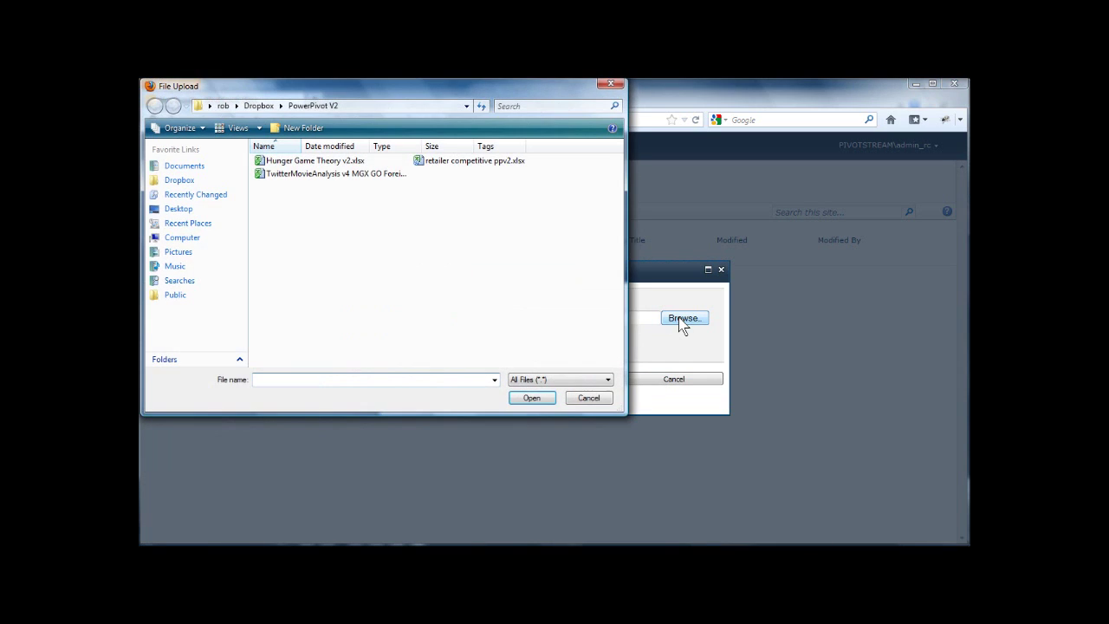
pyautogui.click(469, 163)
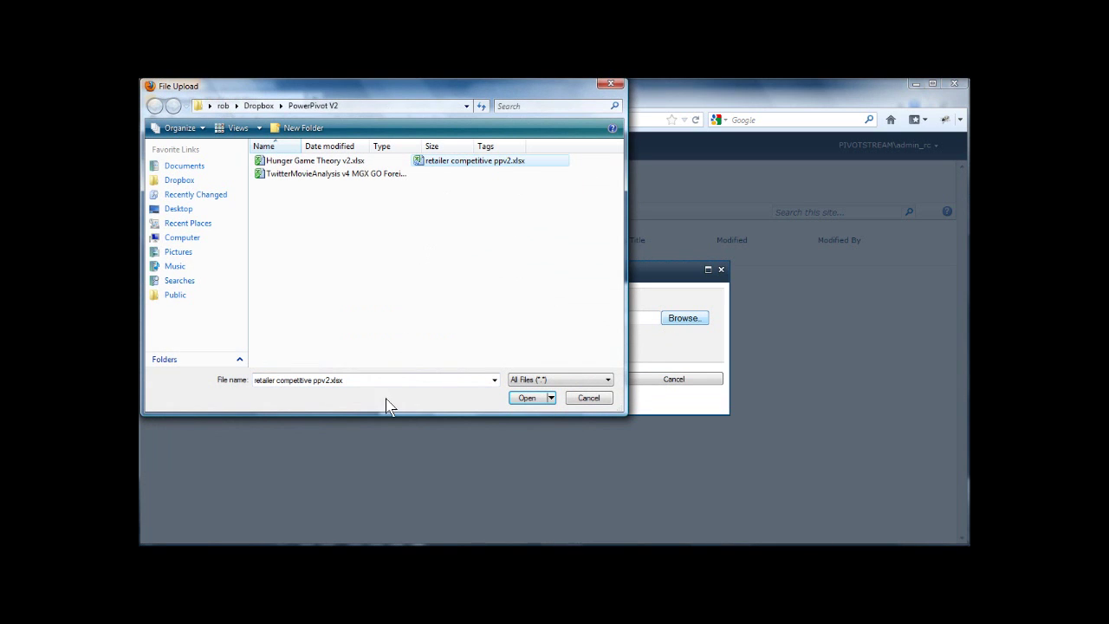
pyautogui.click(527, 398)
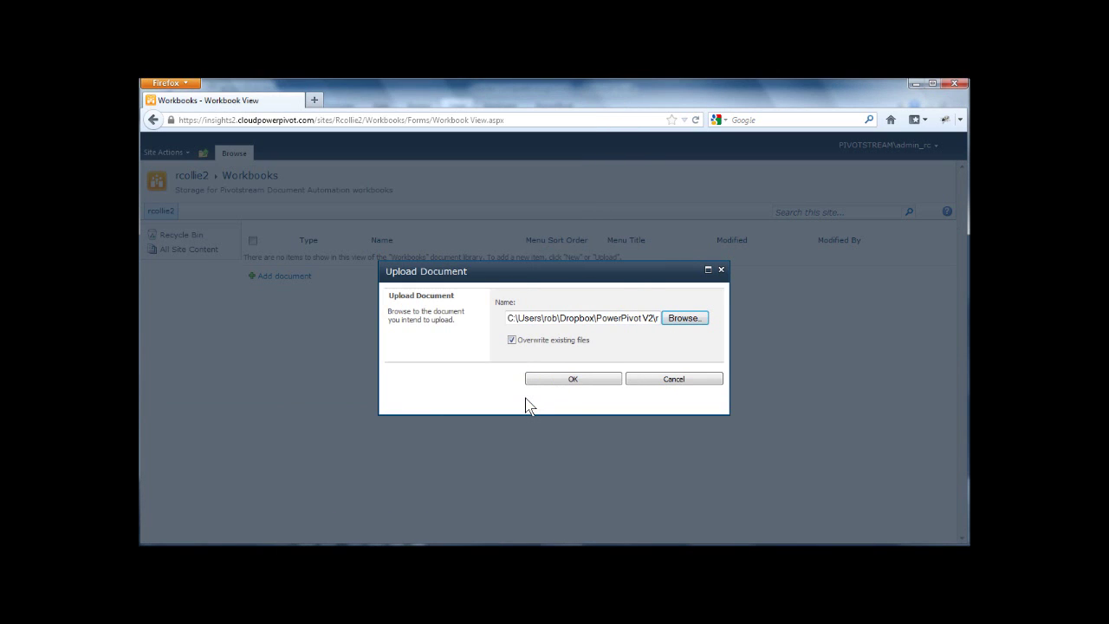
pyautogui.click(580, 383)
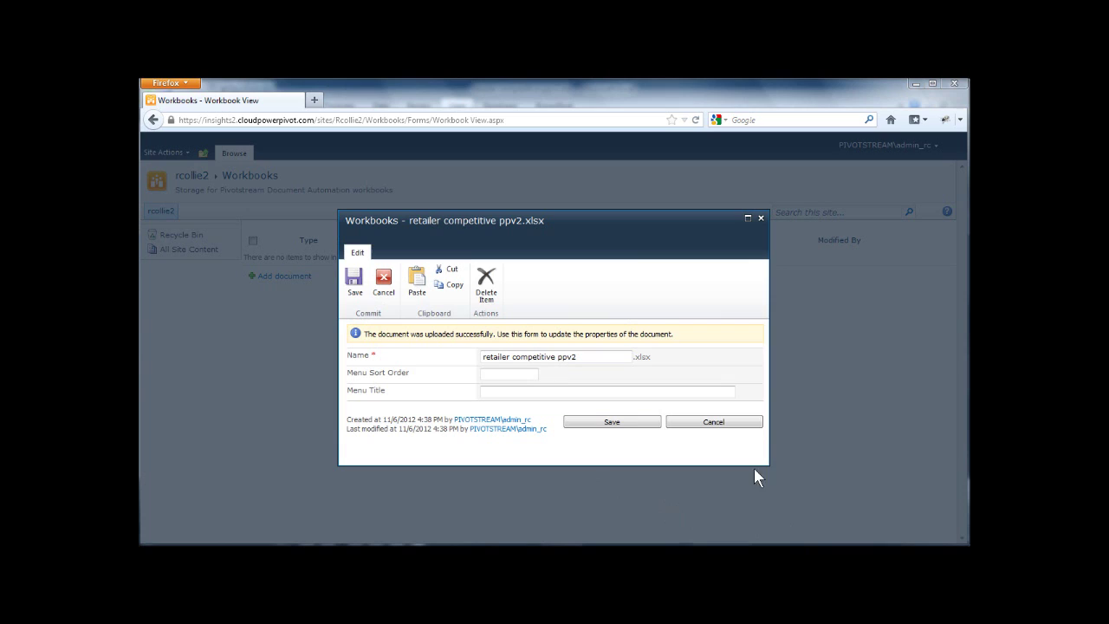
# Step: Set the workbook's Menu Title to 'Retail Compete Analysis', save, and return to the home page
pyautogui.click(501, 390)
pyautogui.click(530, 411)
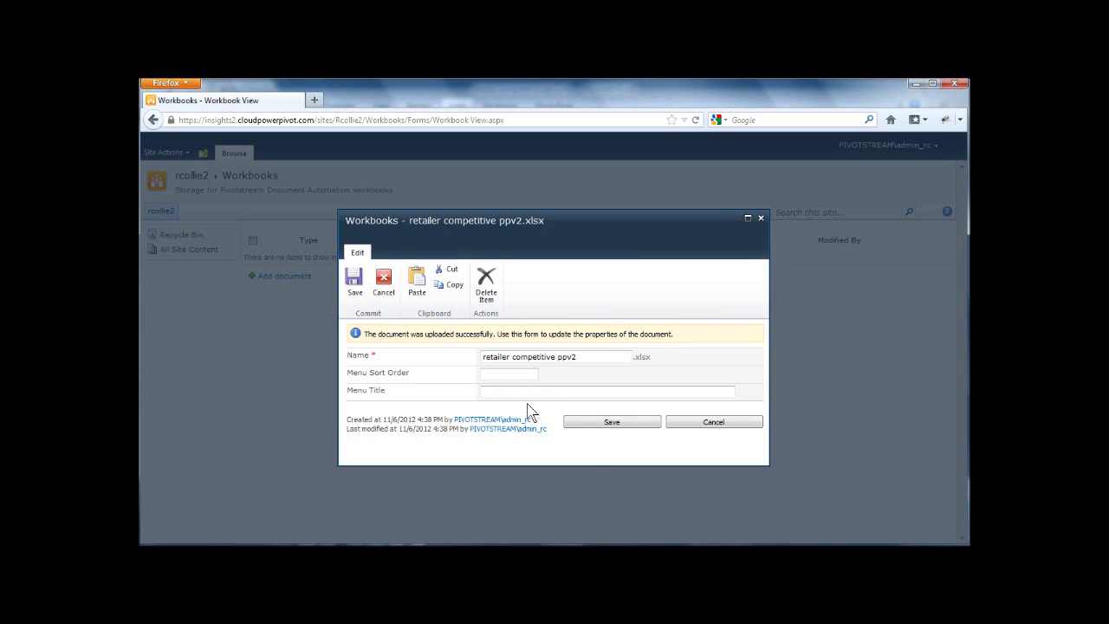
pyautogui.write('Ret')
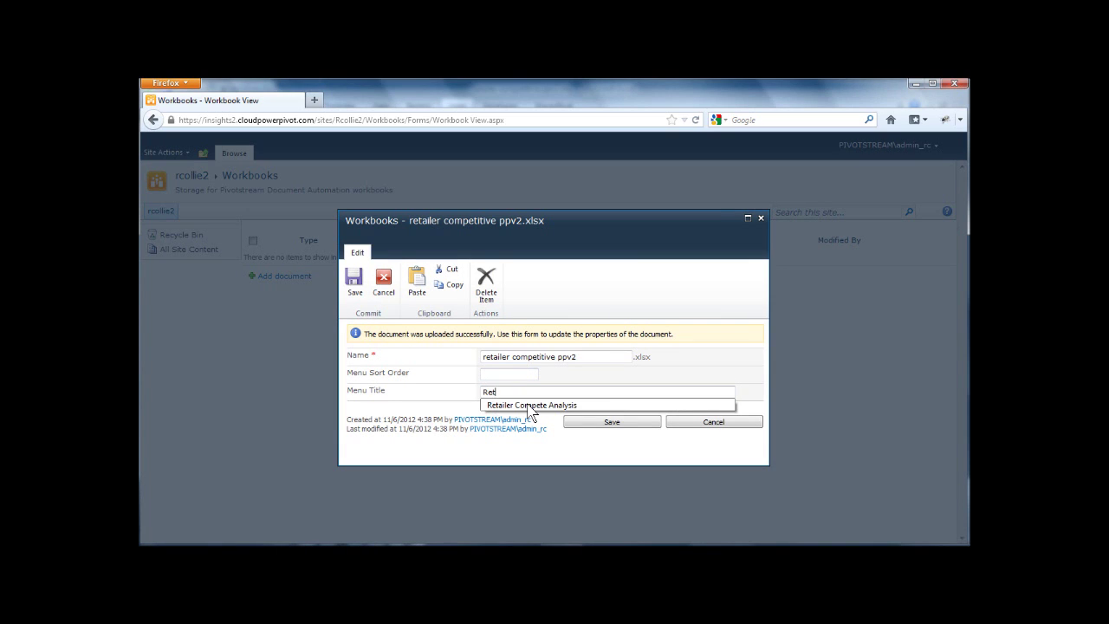
pyautogui.write('ail Compete Analysis')
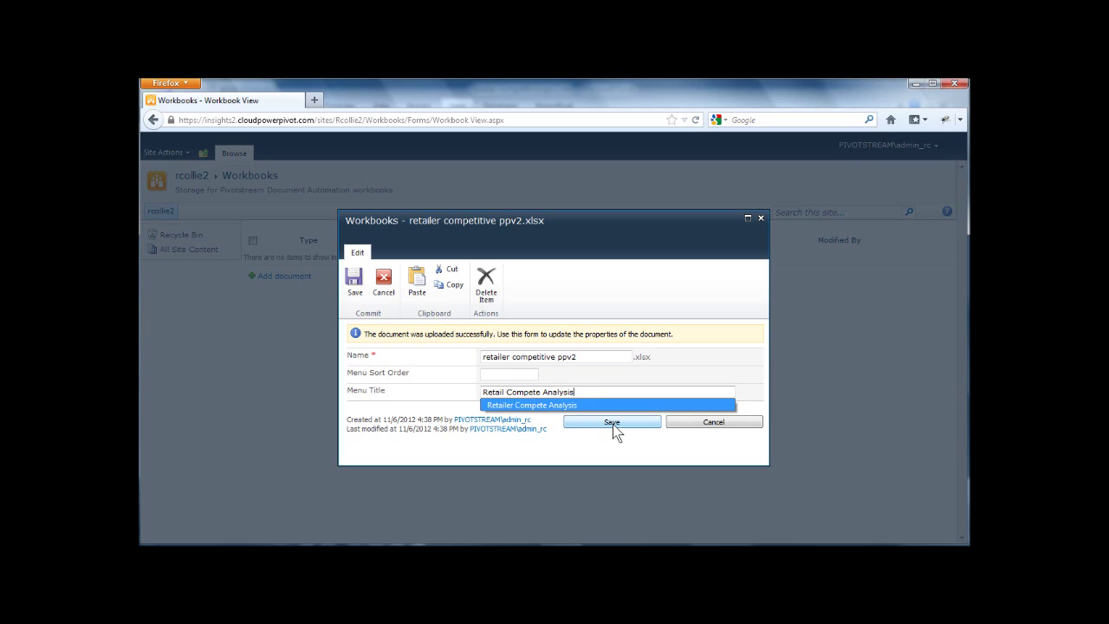
pyautogui.click(613, 424)
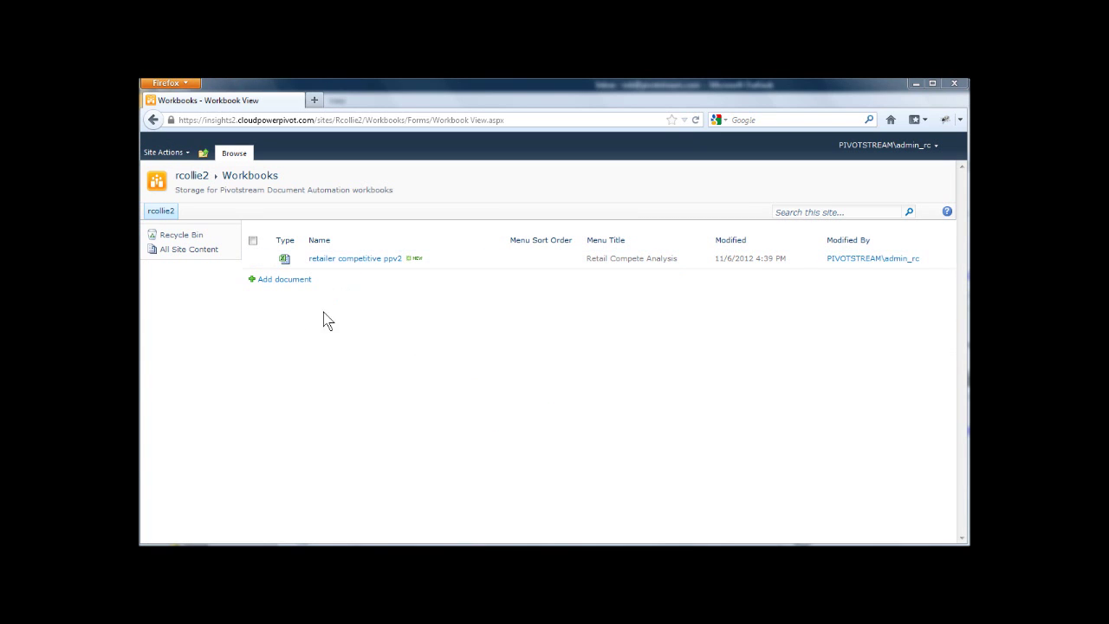
pyautogui.click(160, 213)
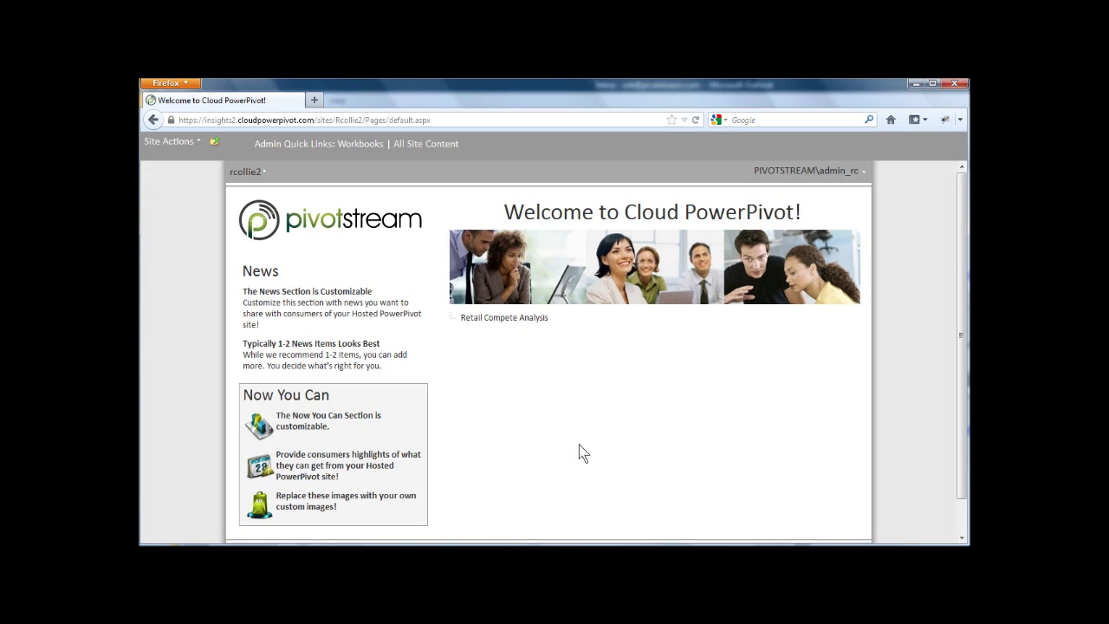
# Step: Open Retail Compete Analysis, pick CVS PHARMACY, and clear the Population Age 15-24 Range filter
pyautogui.click(517, 321)
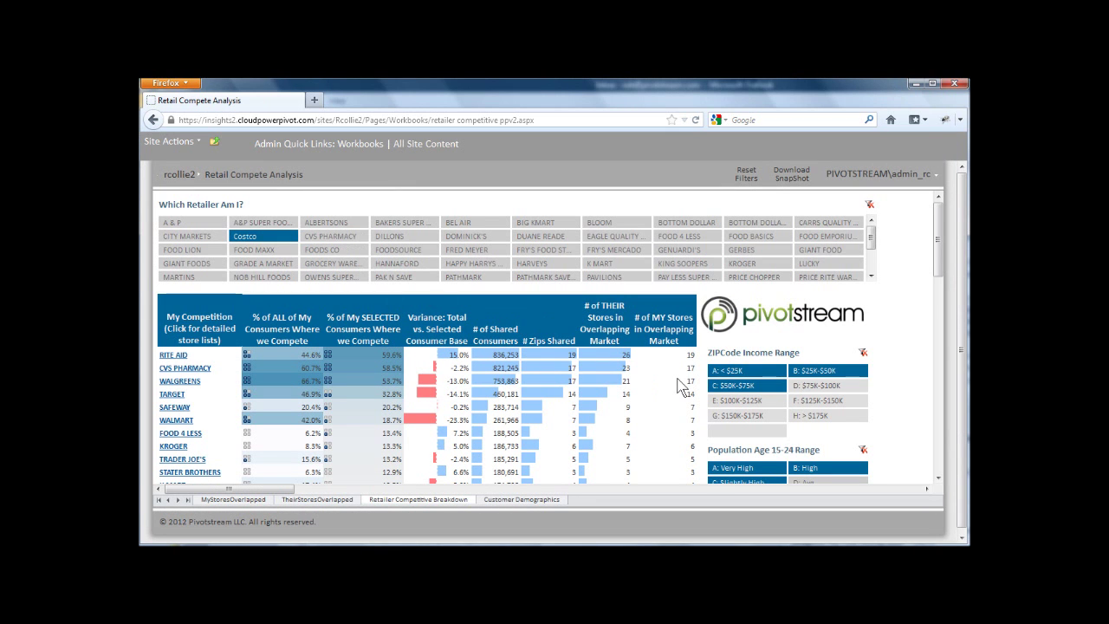
pyautogui.click(323, 238)
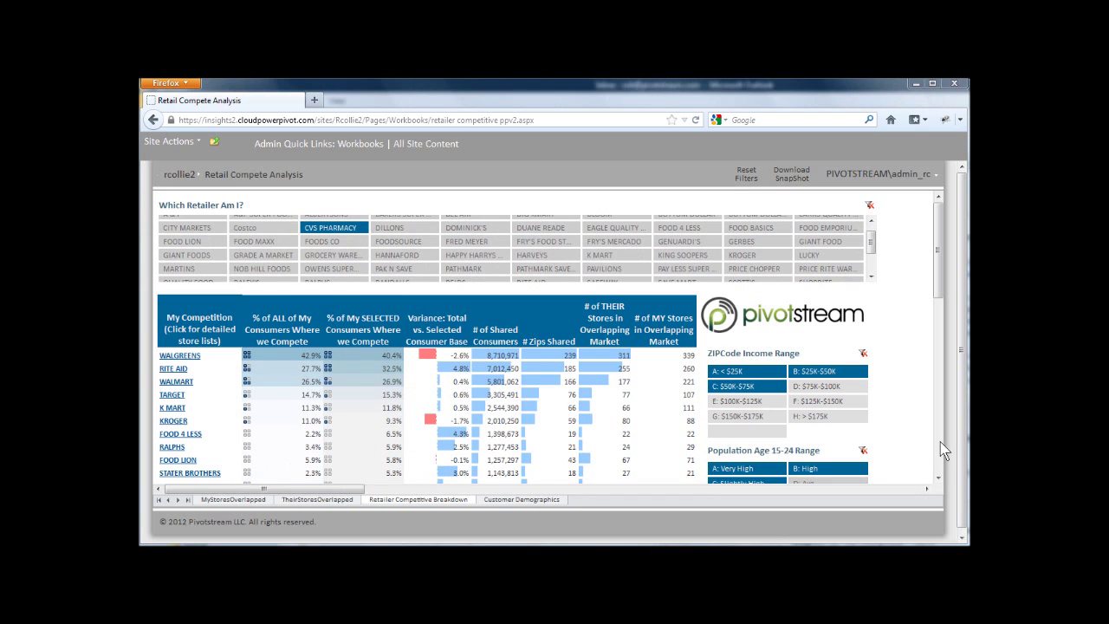
pyautogui.click(862, 451)
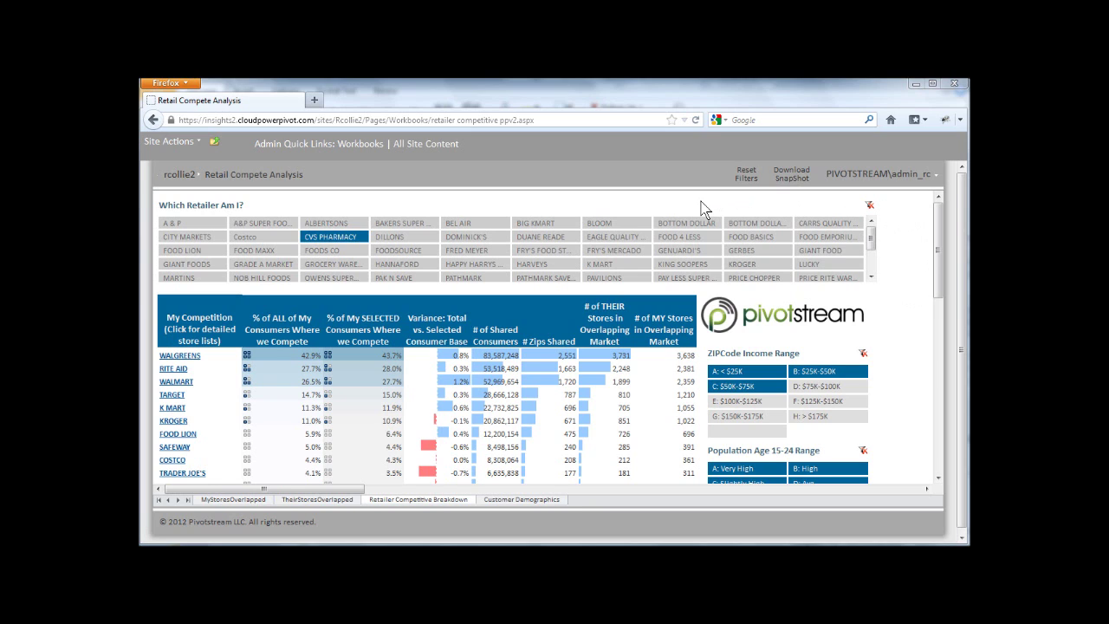
# Step: Copy the dashboard's URL and paste it into an email asking marketing staff to bookmark it
pyautogui.click(549, 120)
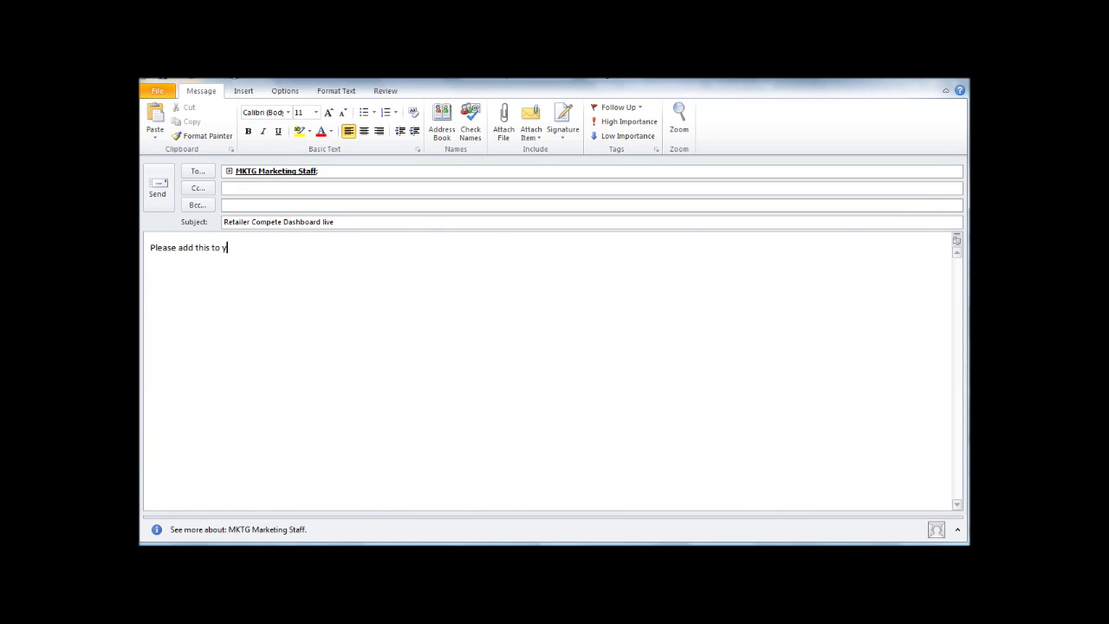
pyautogui.write('our bookmarks.')
pyautogui.write('https://insights2.cloudpowerpivot.com/sites/Rcollie2/Pages/Workbooks/retailer%20competitive%20ppv2.aspx')
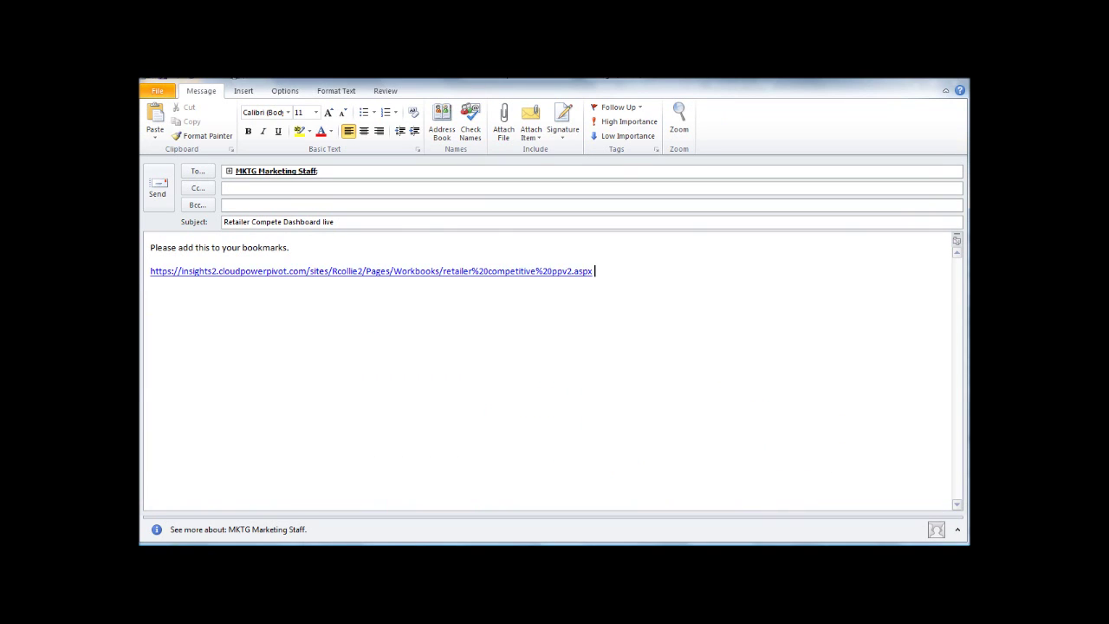
# Step: Send the email, then choose Hunger Game Theory v2.xlsx as a new Workbooks library upload
pyautogui.click(157, 194)
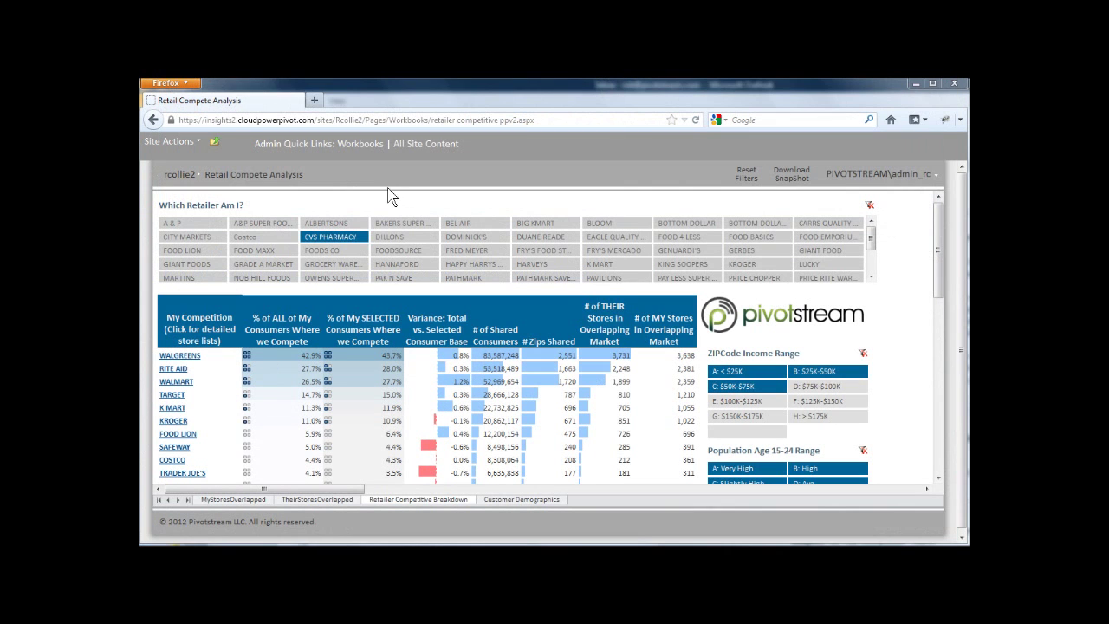
pyautogui.click(362, 146)
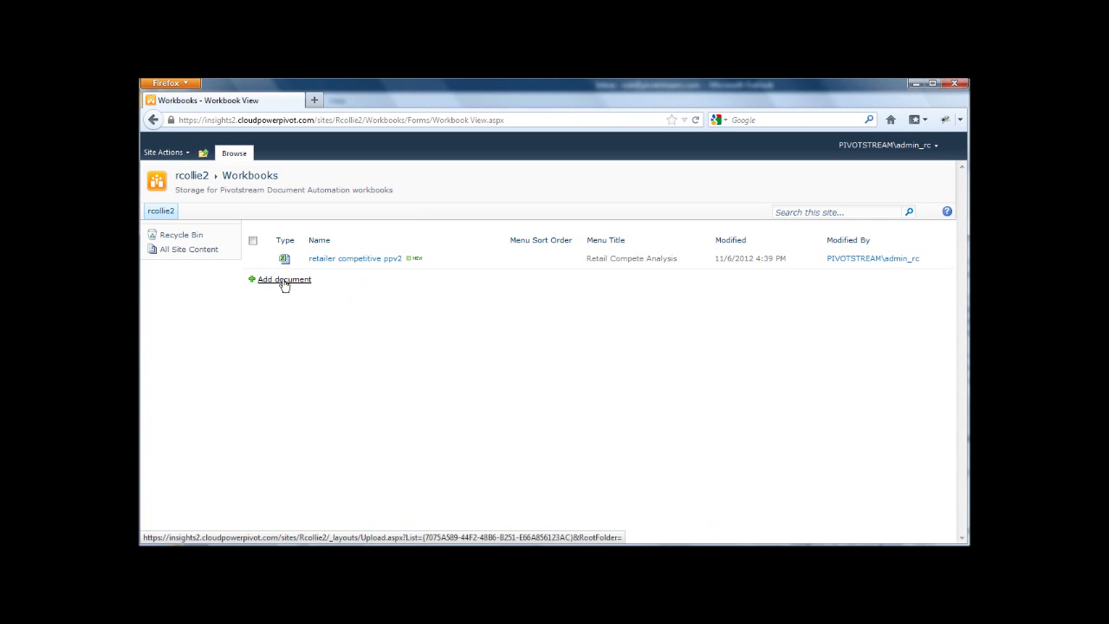
pyautogui.click(284, 280)
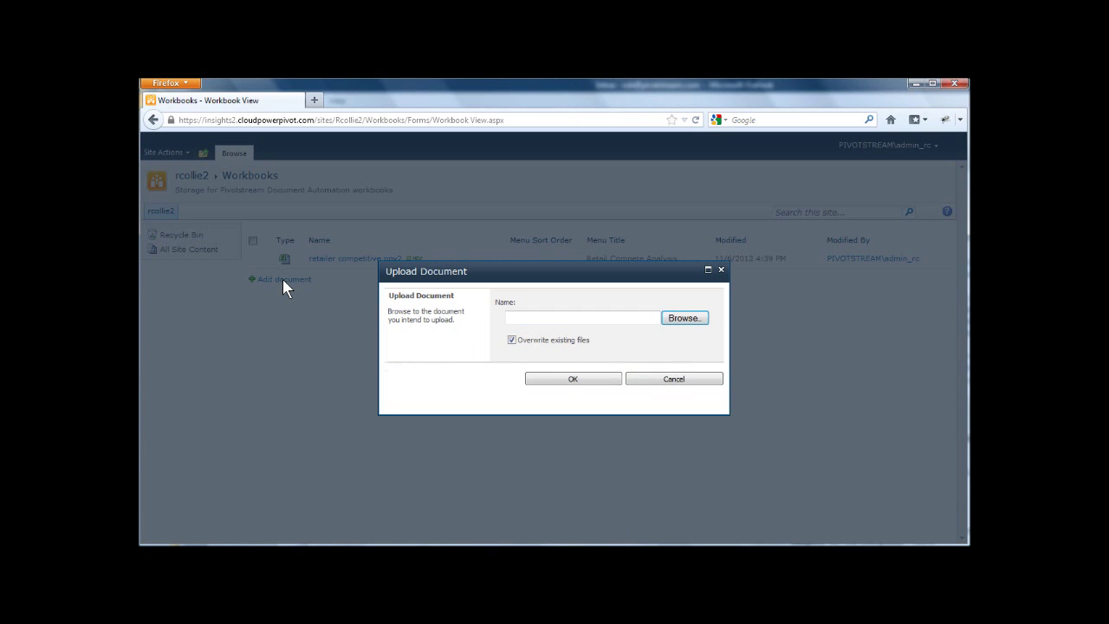
pyautogui.click(680, 319)
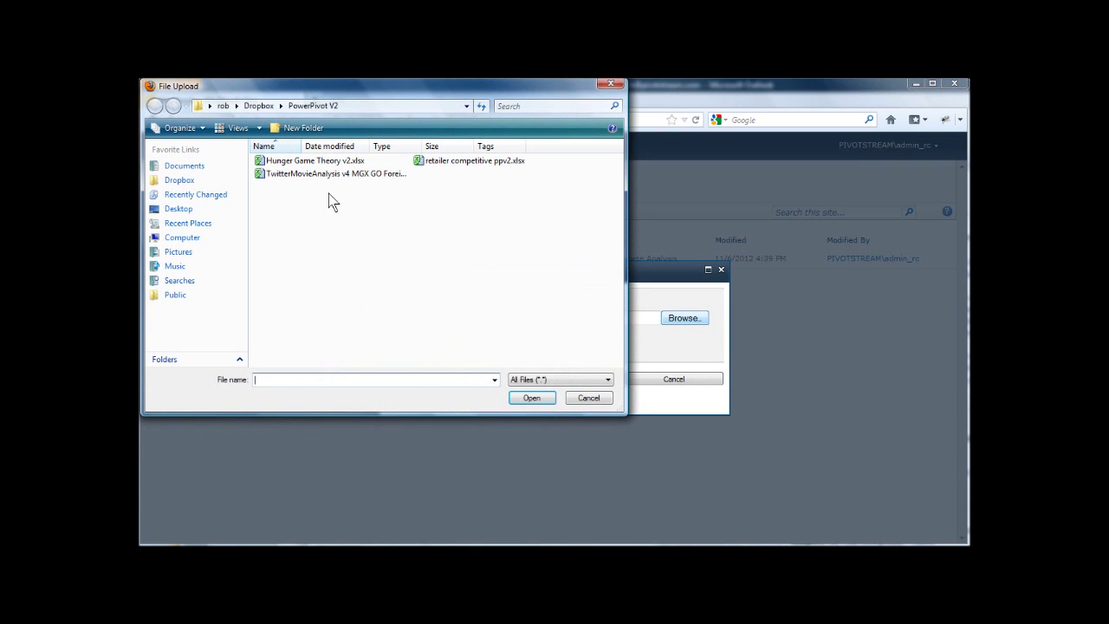
pyautogui.click(330, 163)
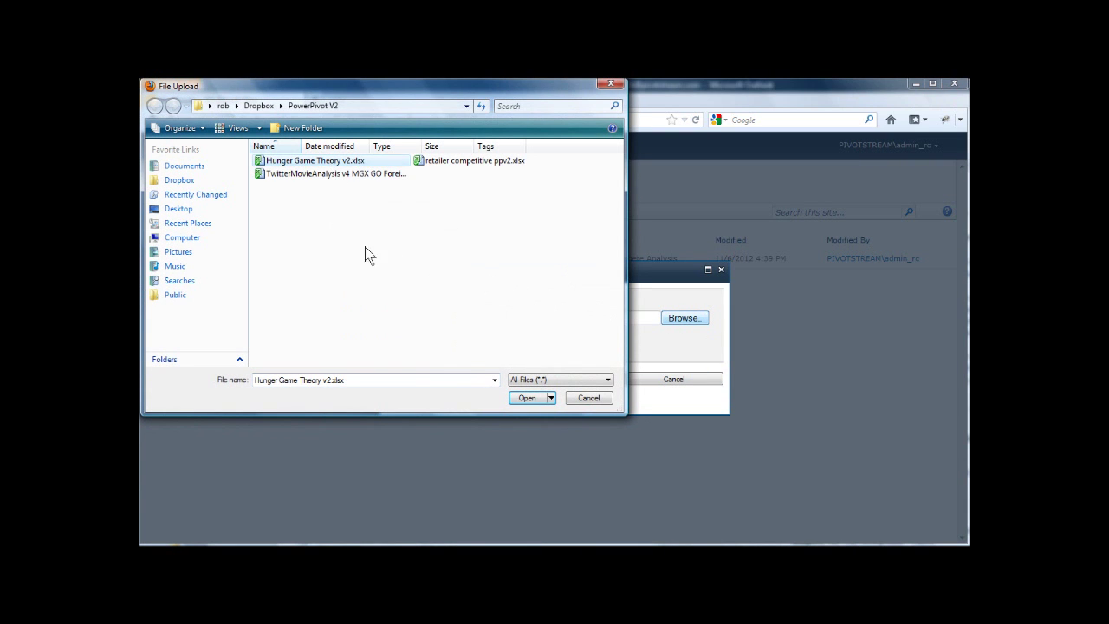
pyautogui.click(530, 398)
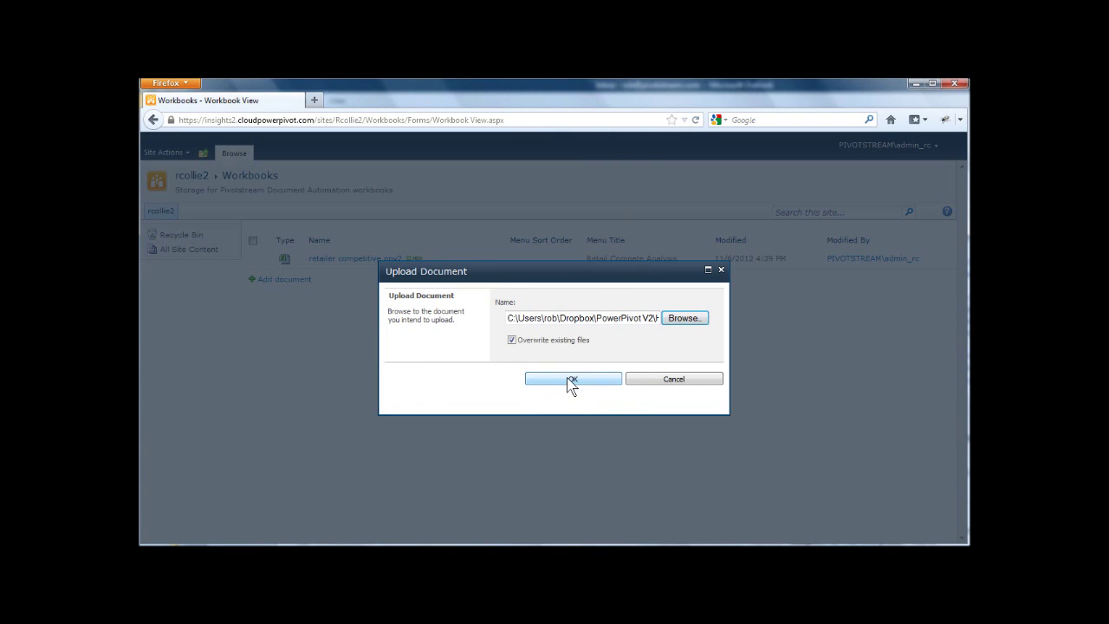
pyautogui.click(569, 386)
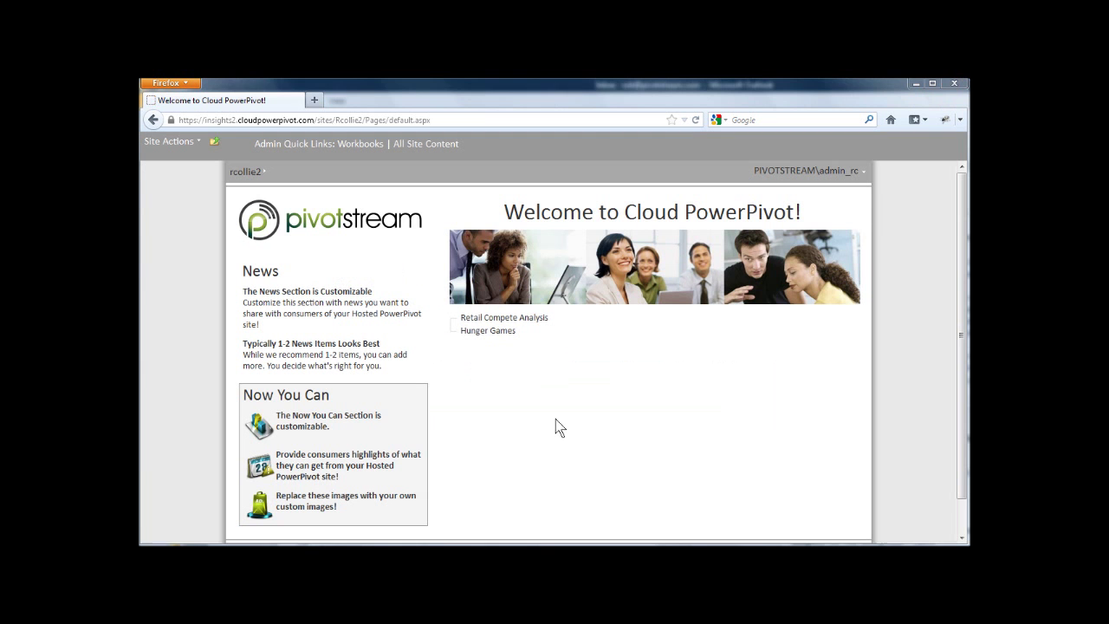